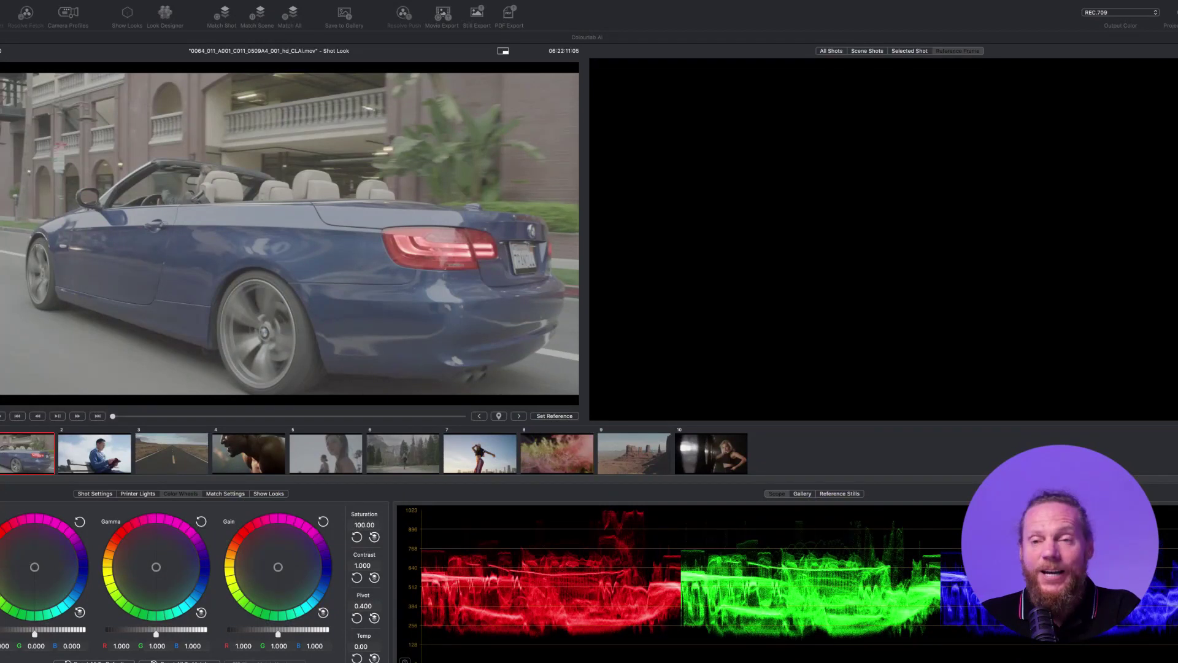
Open the Show Looks browser in the lower panel
click(268, 494)
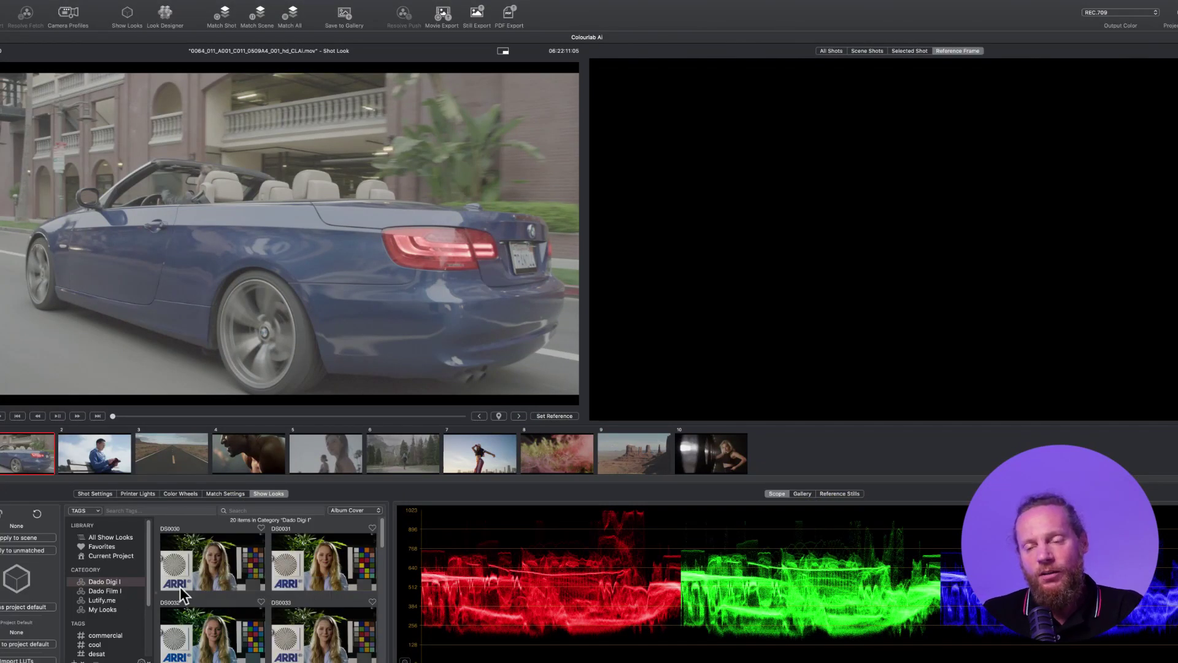
Switch to the Dado Film I category and try looks AF0012, AF0013, AF0014, AG0016 and AN0018 on the shot
click(103, 590)
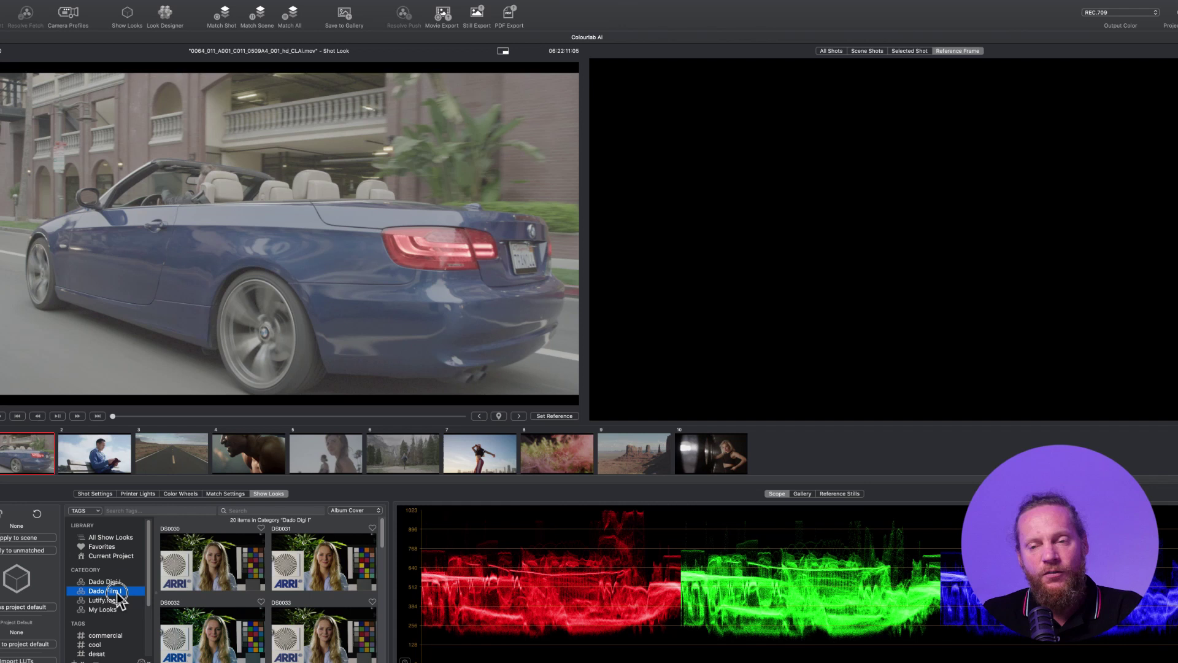
click(286, 587)
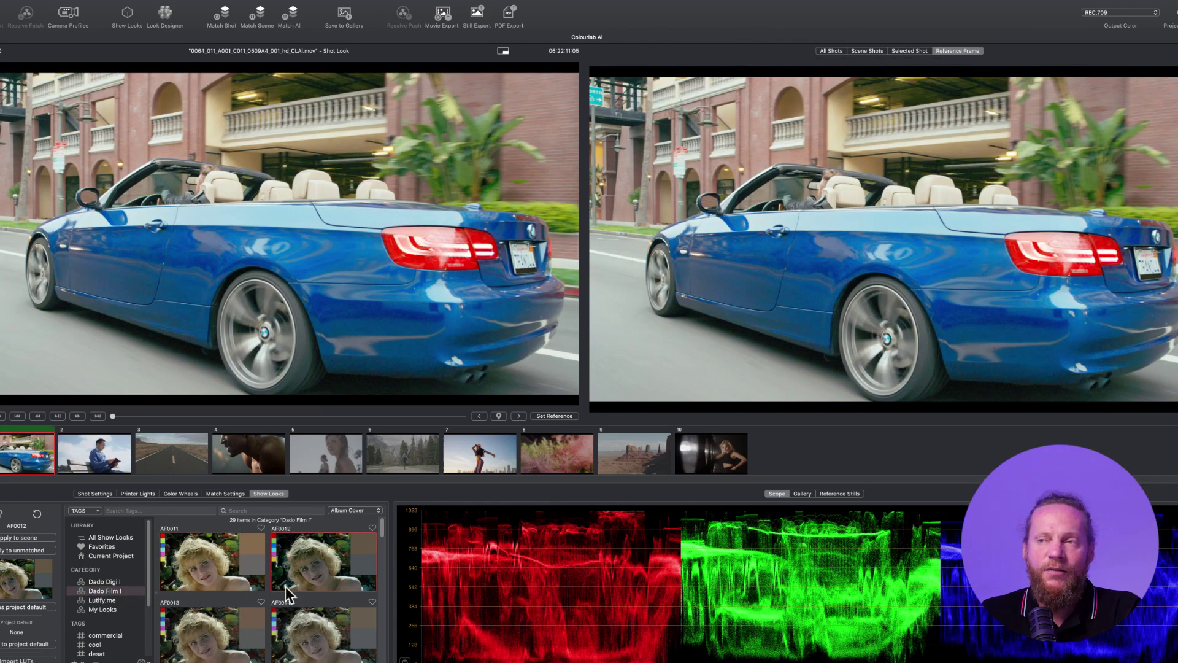
scroll(285, 587, down, 2)
click(220, 613)
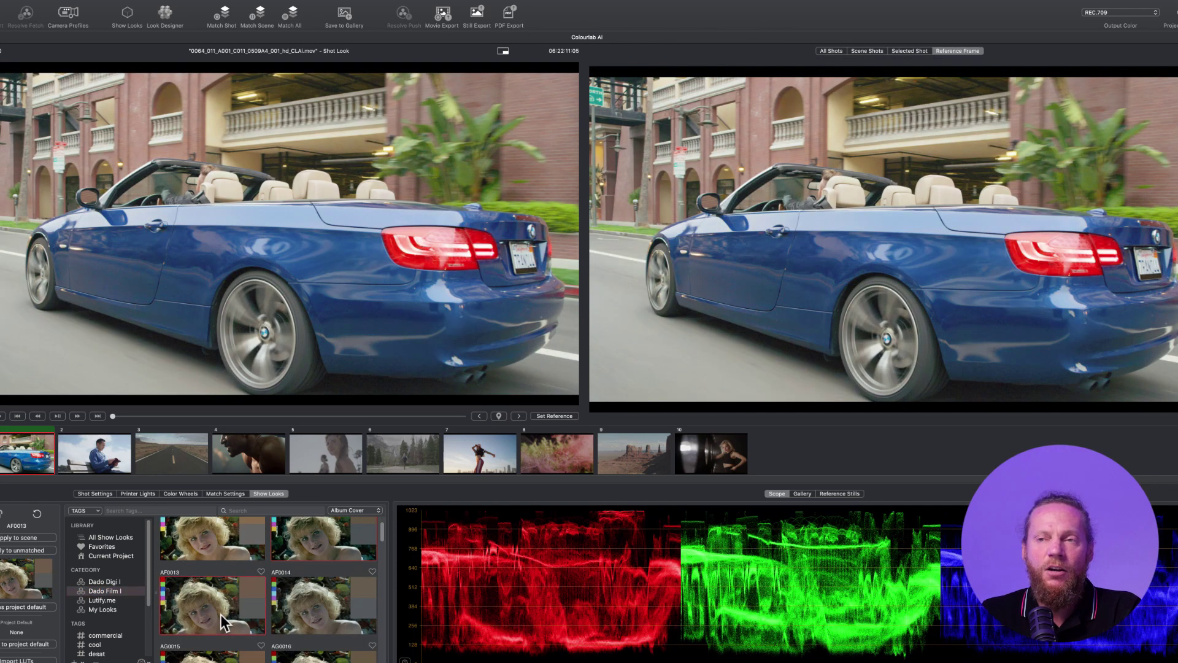
click(312, 617)
scroll(307, 616, down, 1)
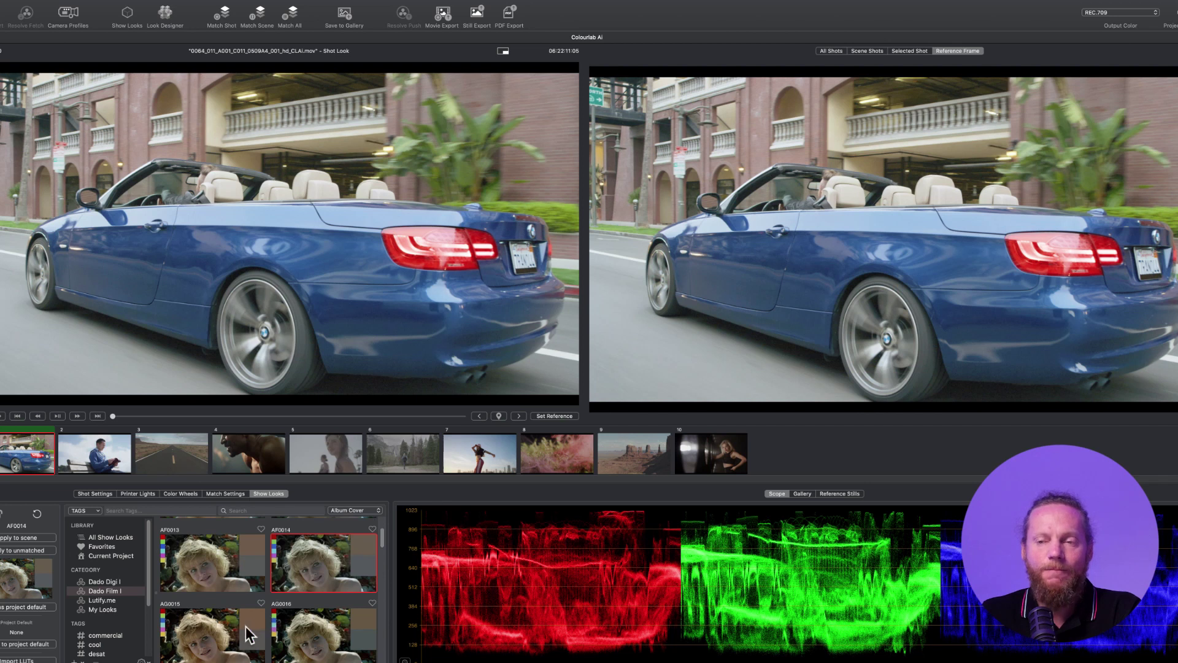
click(305, 624)
scroll(305, 624, down, 2)
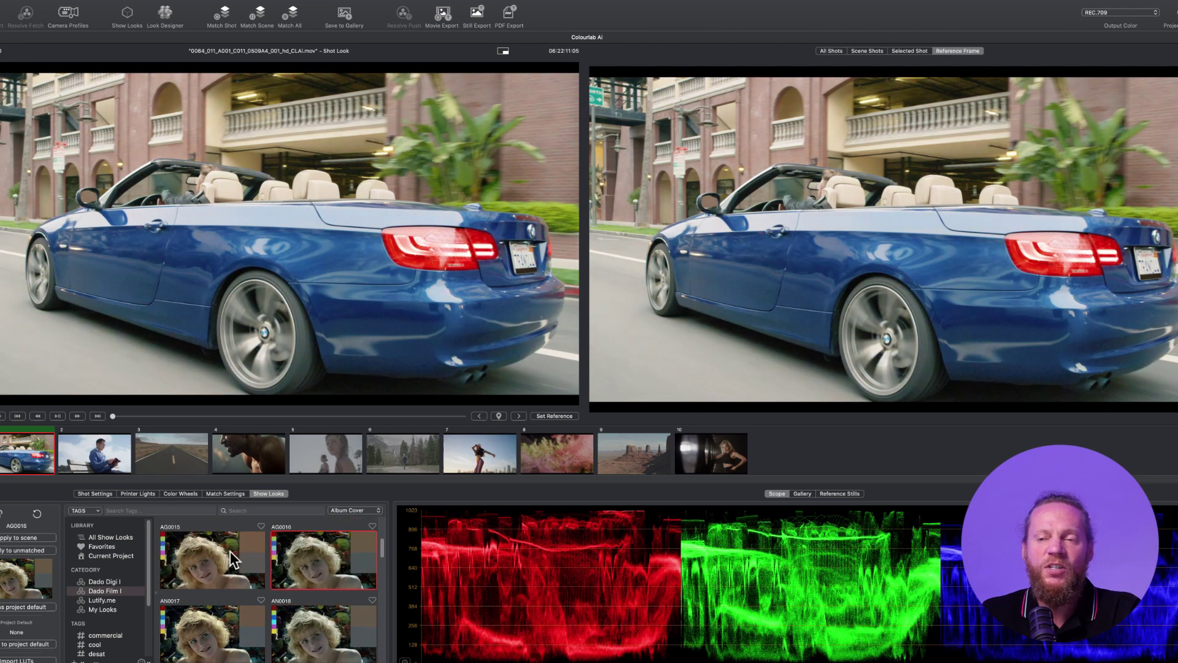
scroll(234, 572, down, 2)
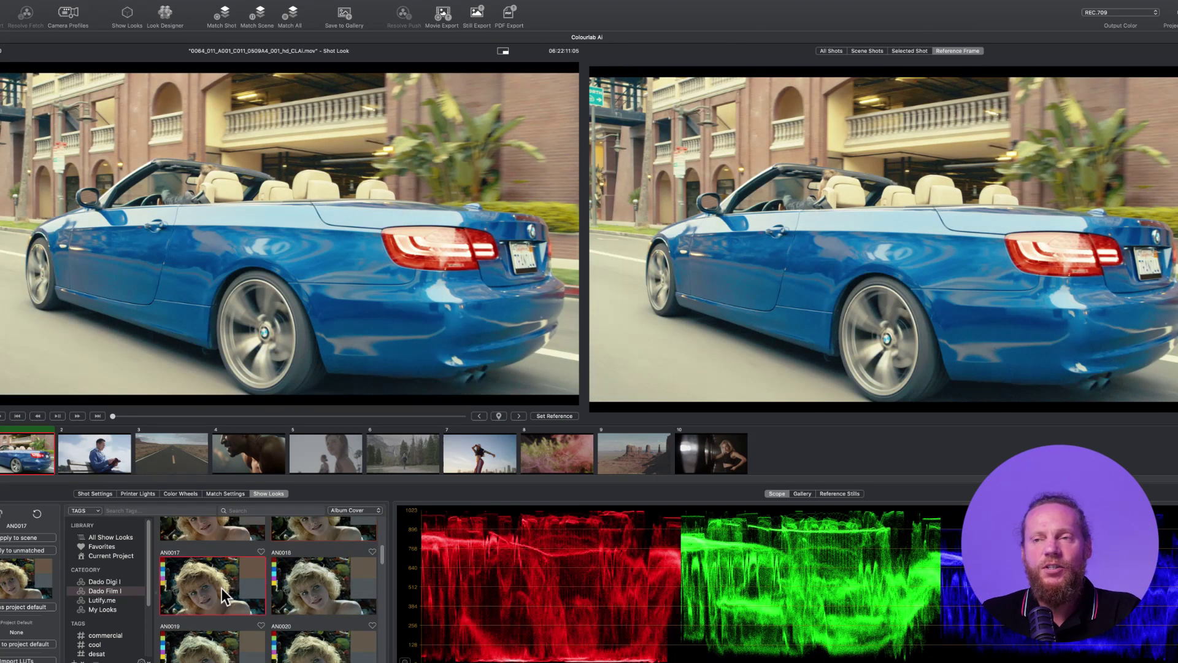
click(303, 587)
Continue trying looks AN0019, AN0021, AN0023, AN0026 and AN0028, ending on AN0029
scroll(293, 594, down, 2)
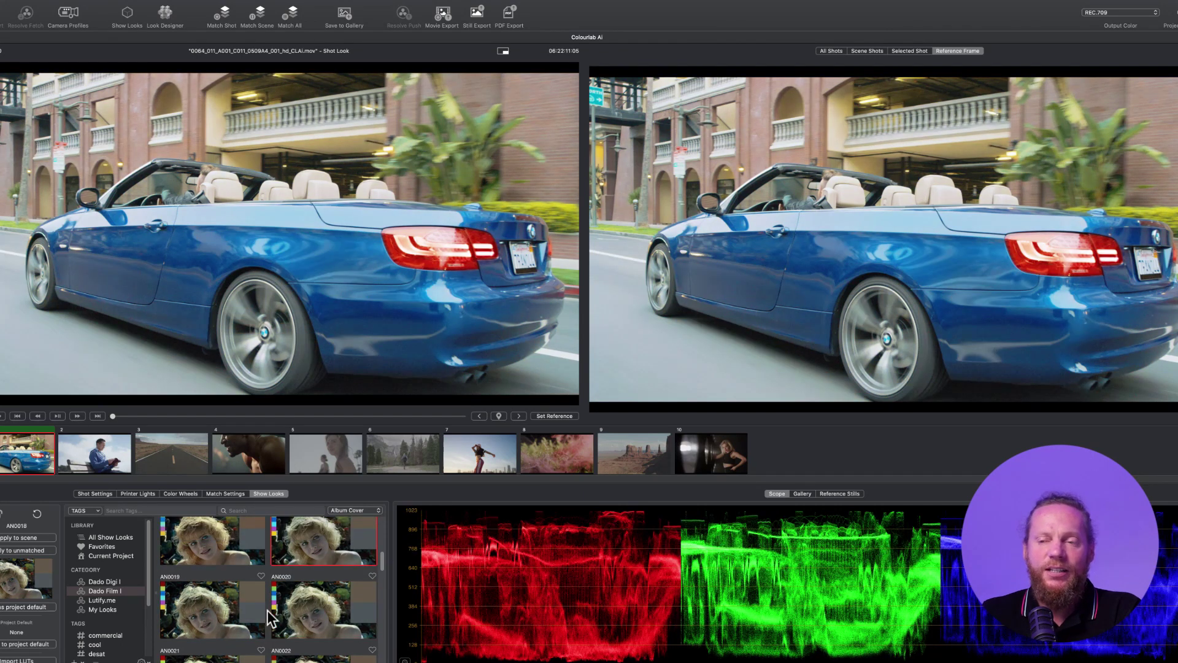
click(261, 611)
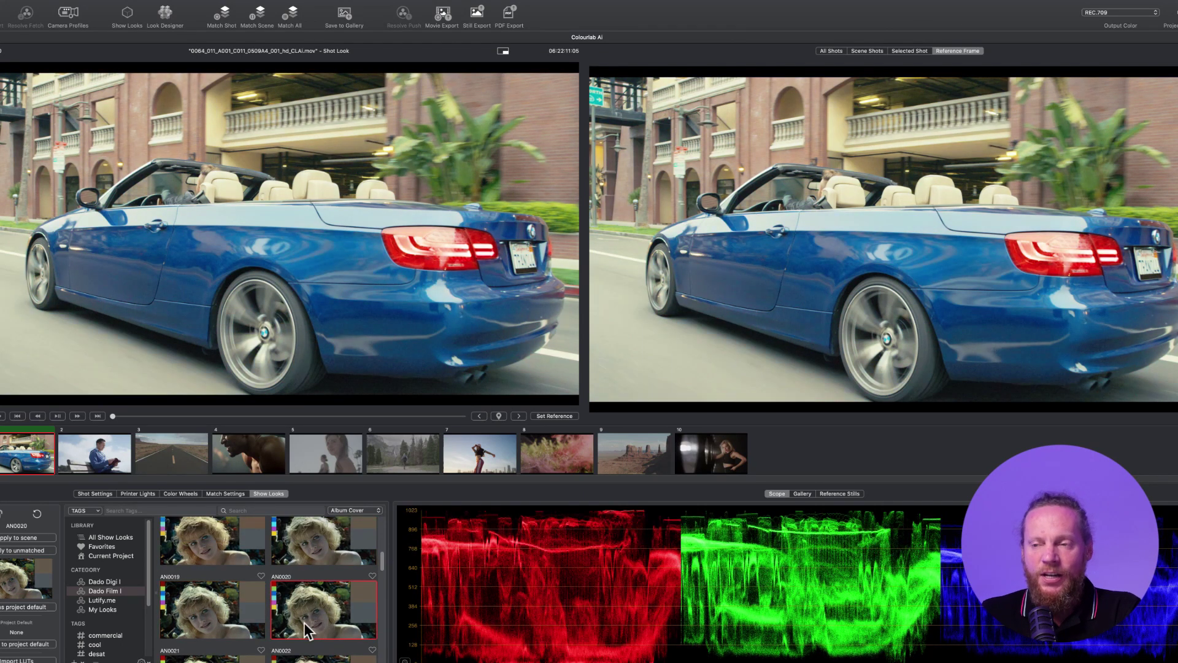
scroll(304, 622, down, 2)
click(201, 587)
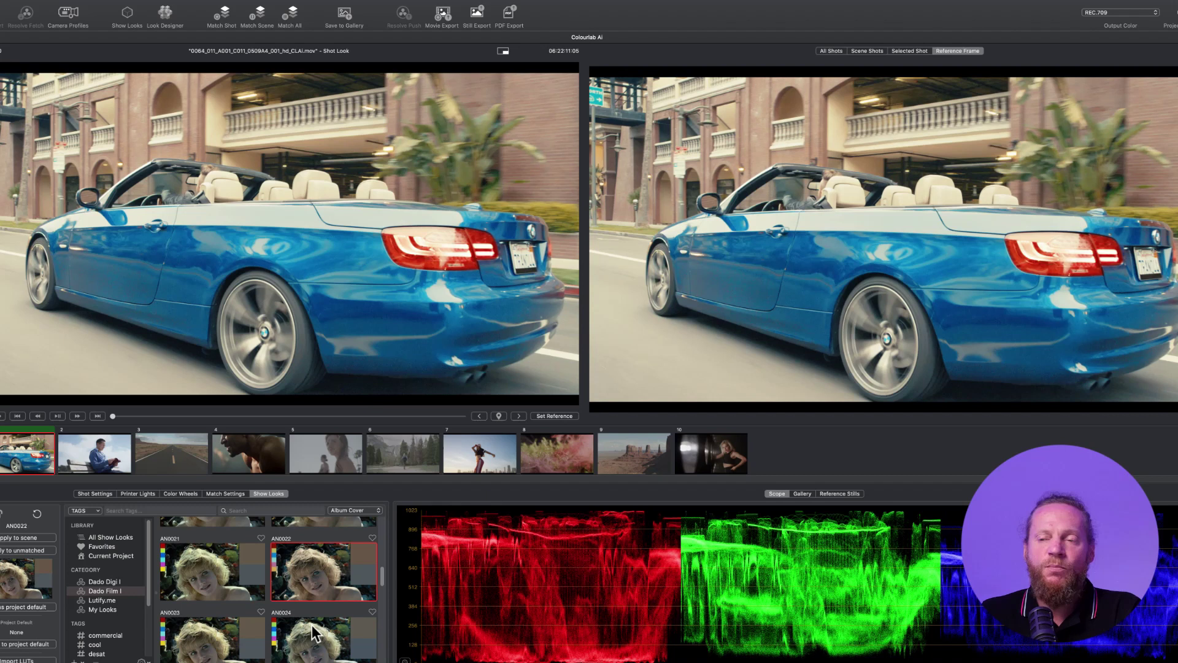
click(249, 621)
scroll(249, 621, down, 2)
scroll(249, 621, down, 2)
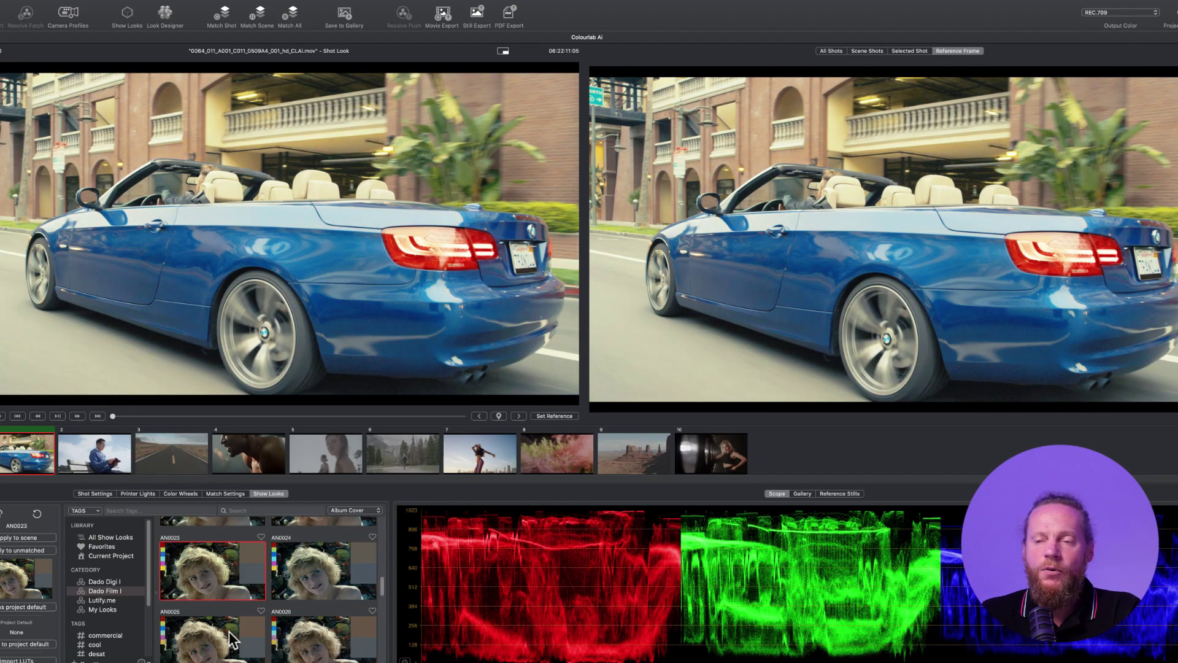
click(288, 620)
scroll(302, 643, down, 3)
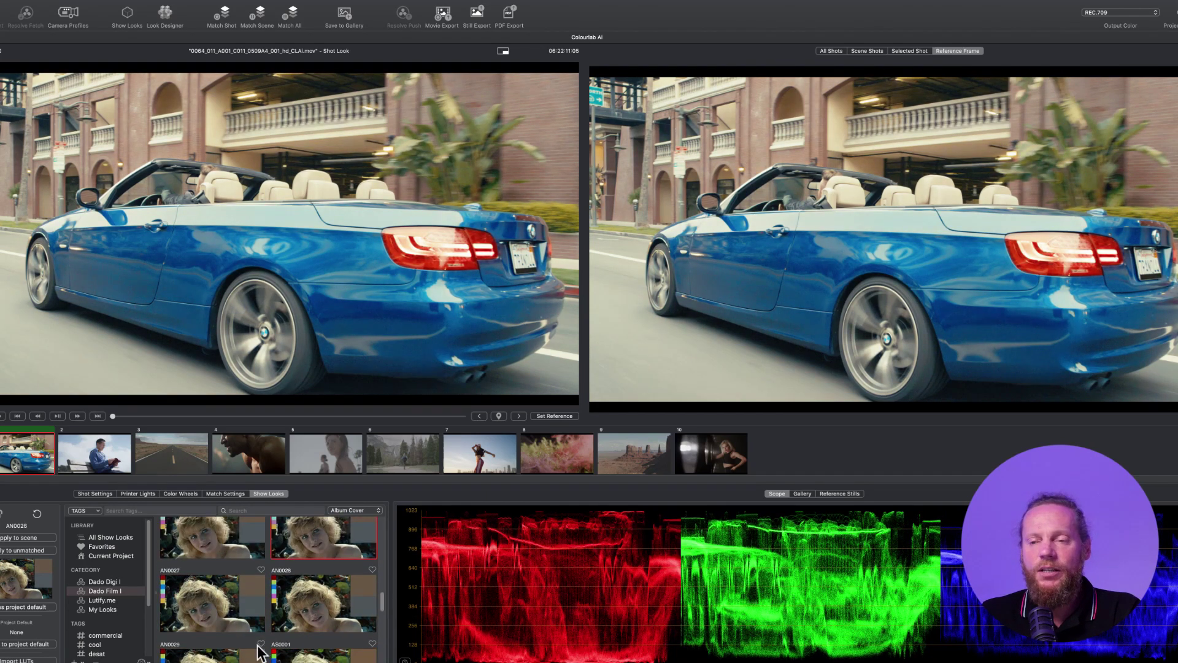
click(314, 614)
click(228, 654)
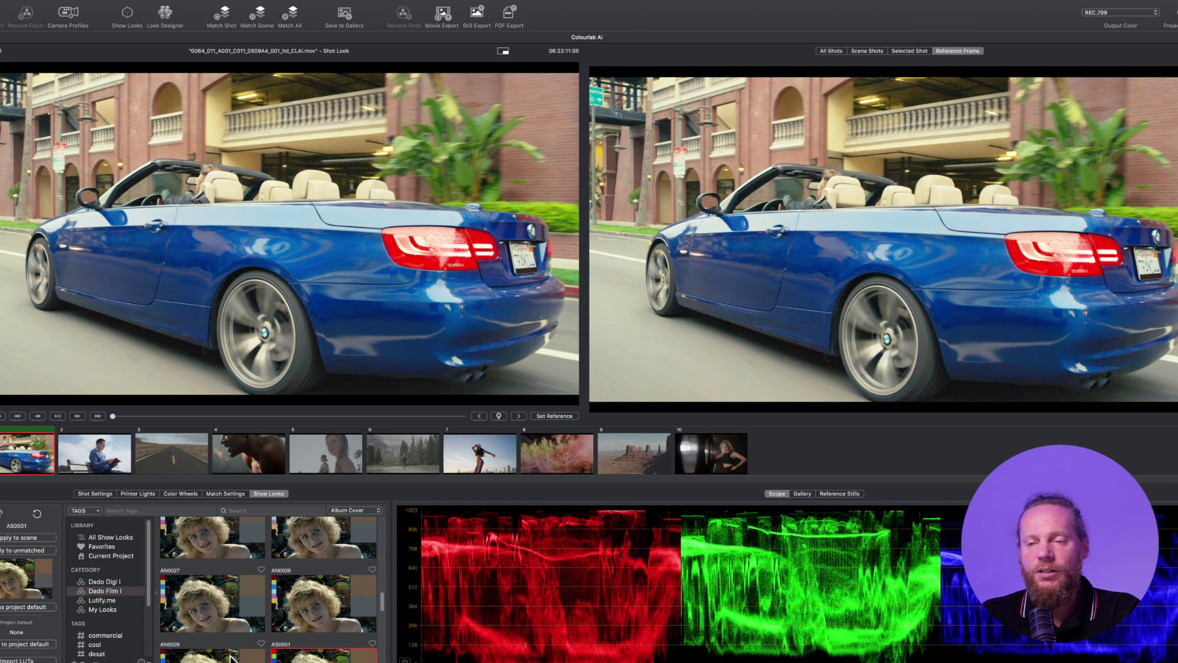
scroll(226, 596, down, 2)
scroll(226, 595, up, 2)
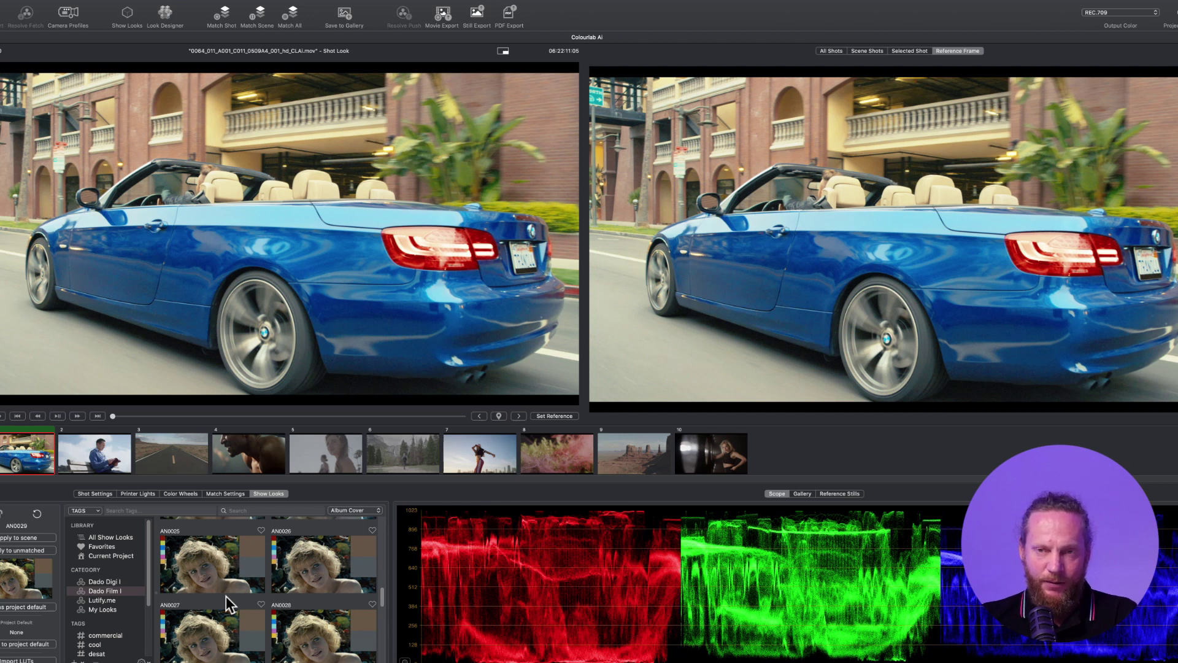
Add the tag filters promo, warm and hi con to the look browser
click(113, 510)
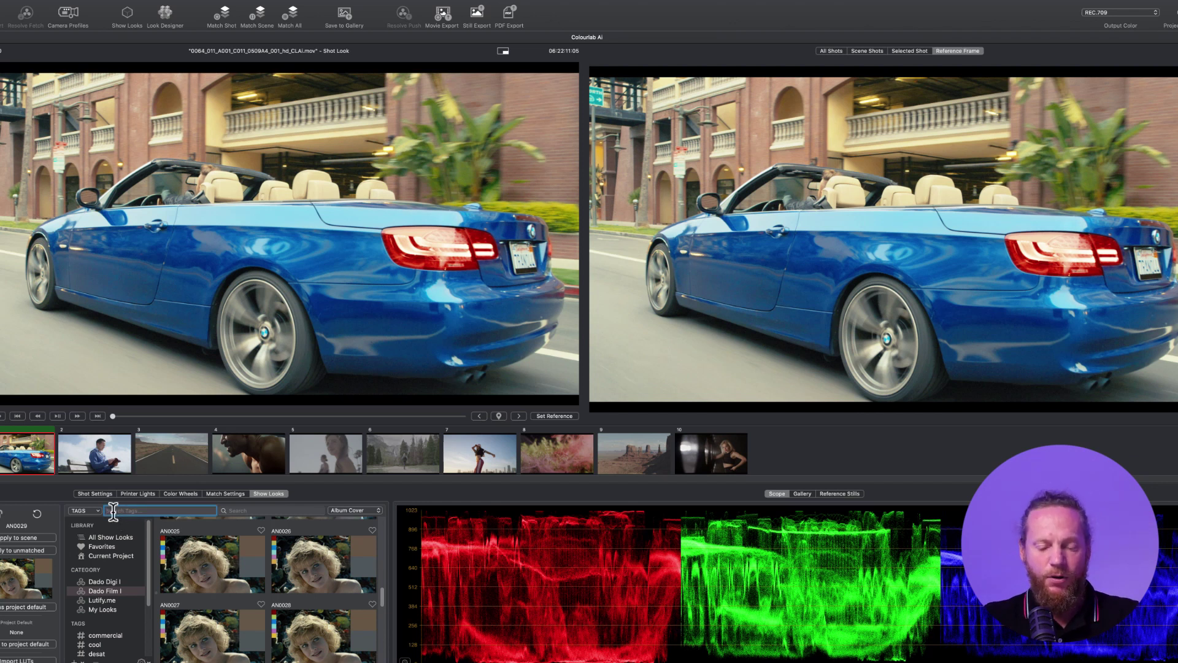
text(promo)
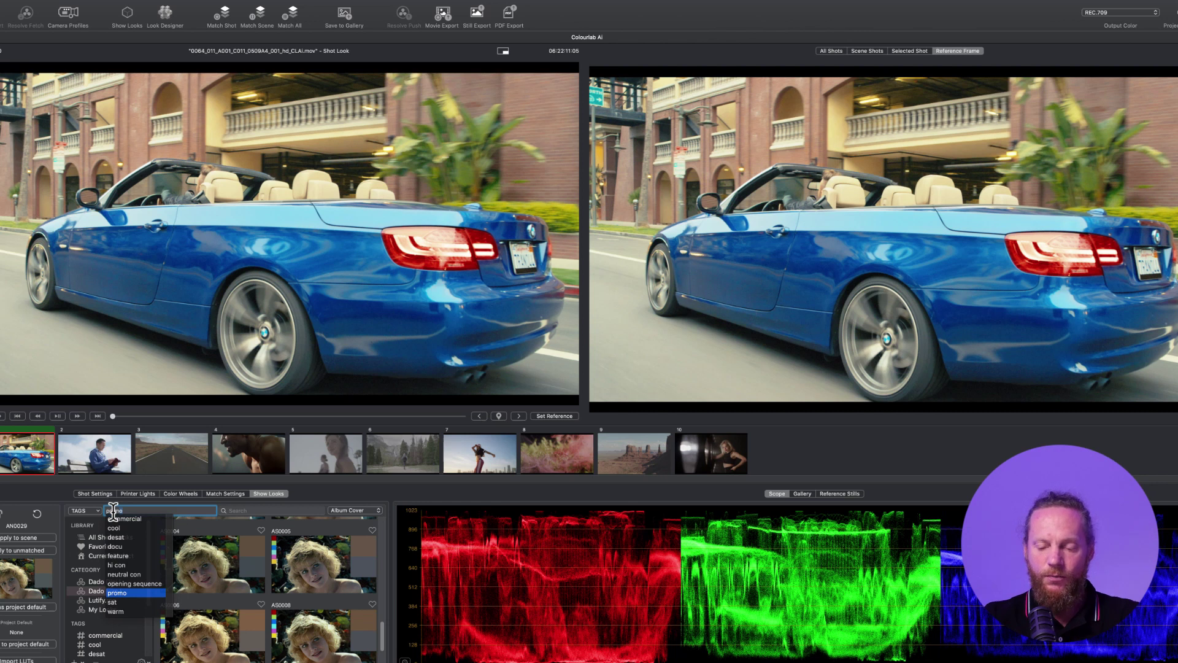
key(Return)
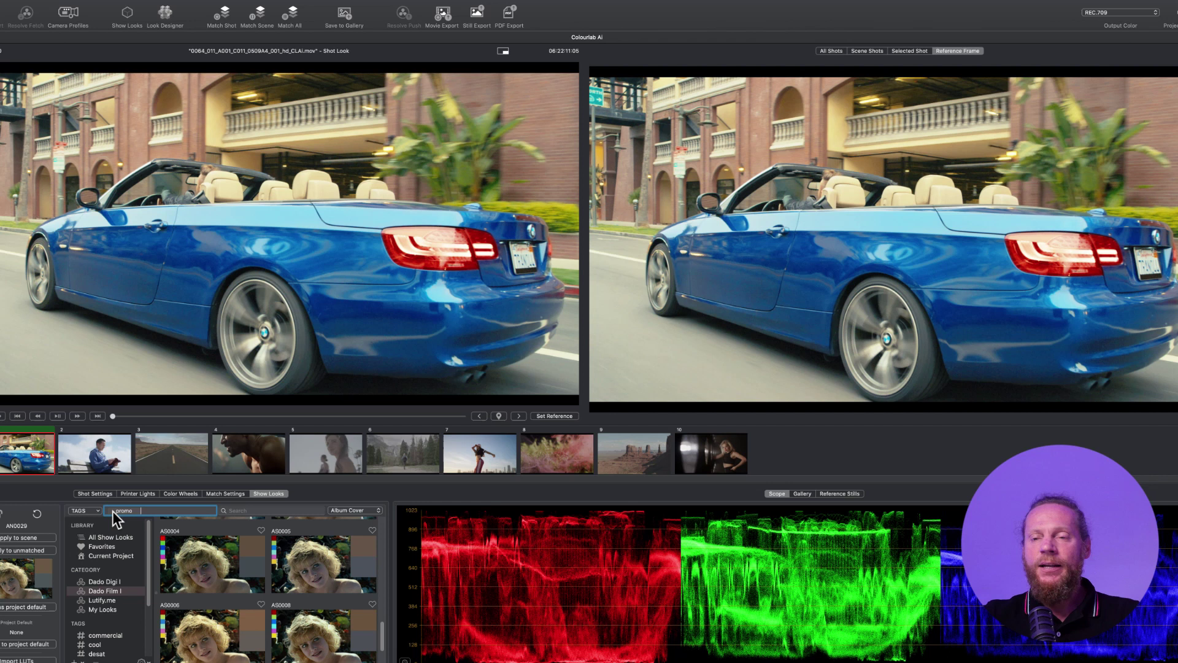
text(warm)
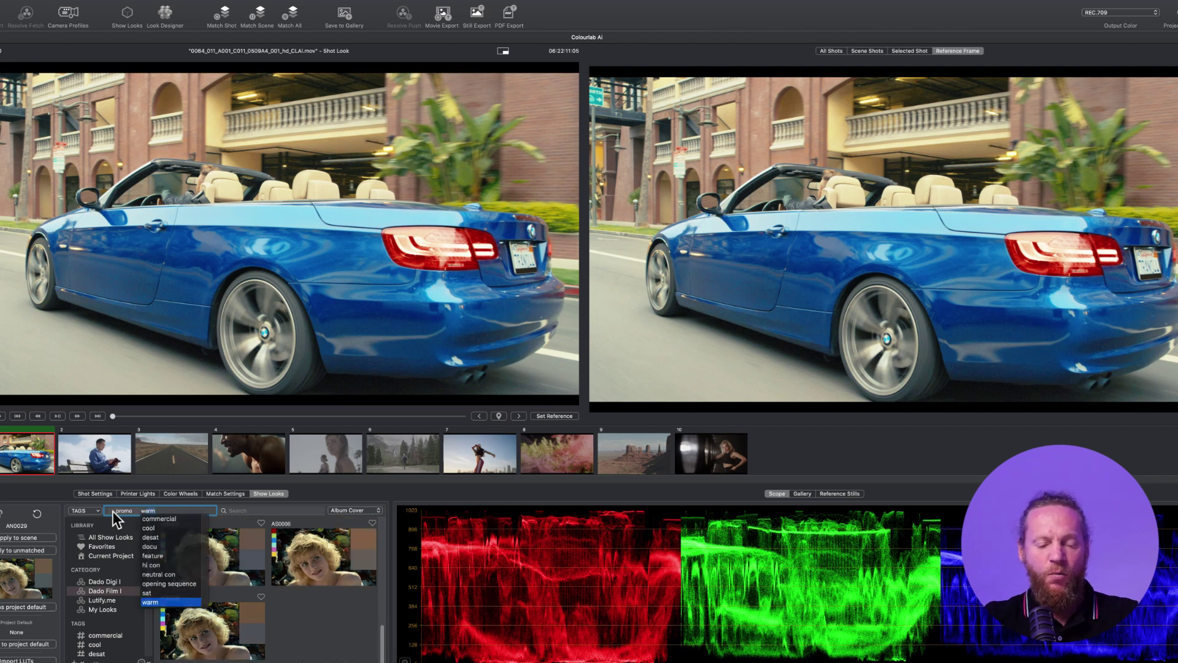
key(Return)
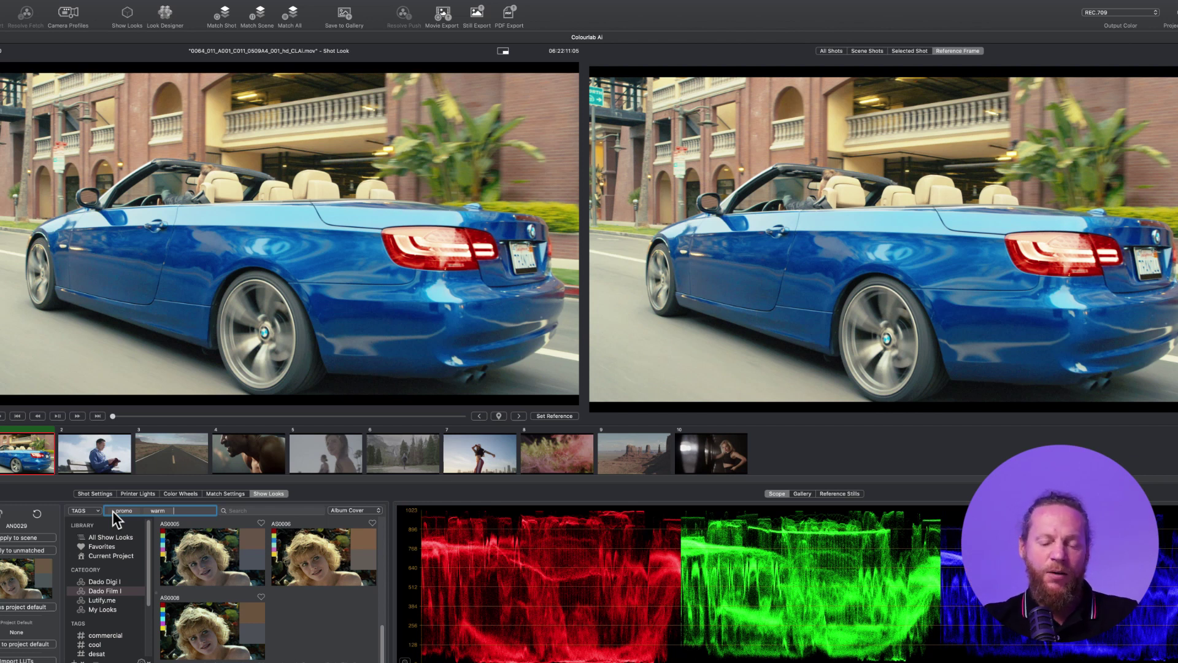
text(hi con)
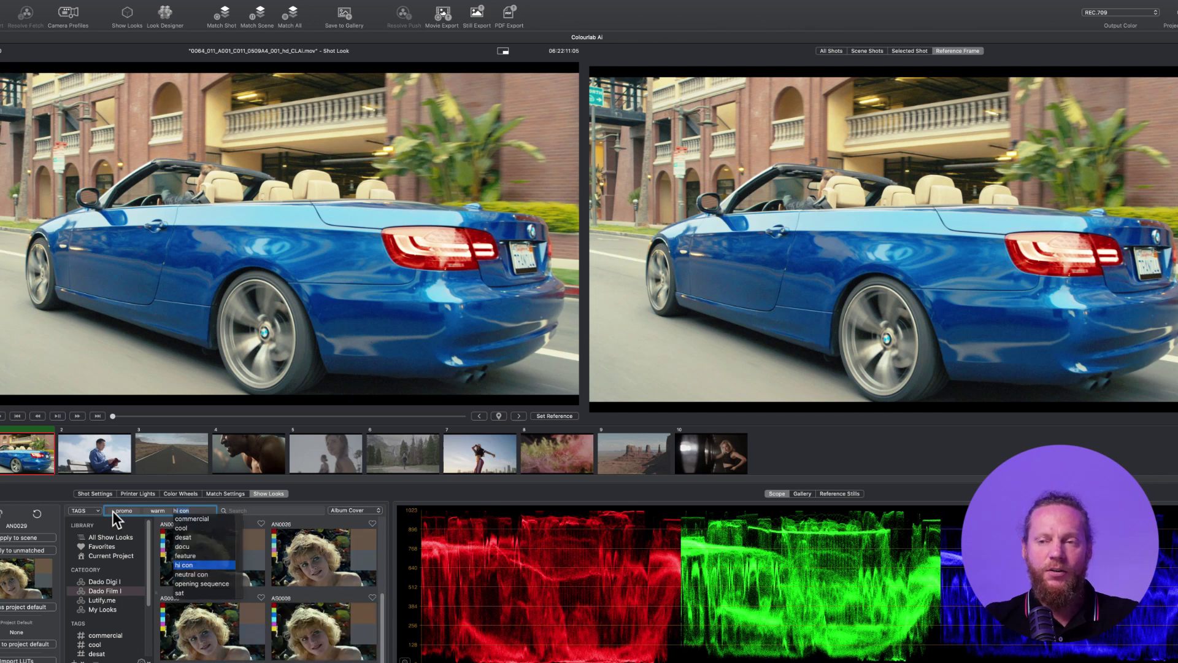
key(Return)
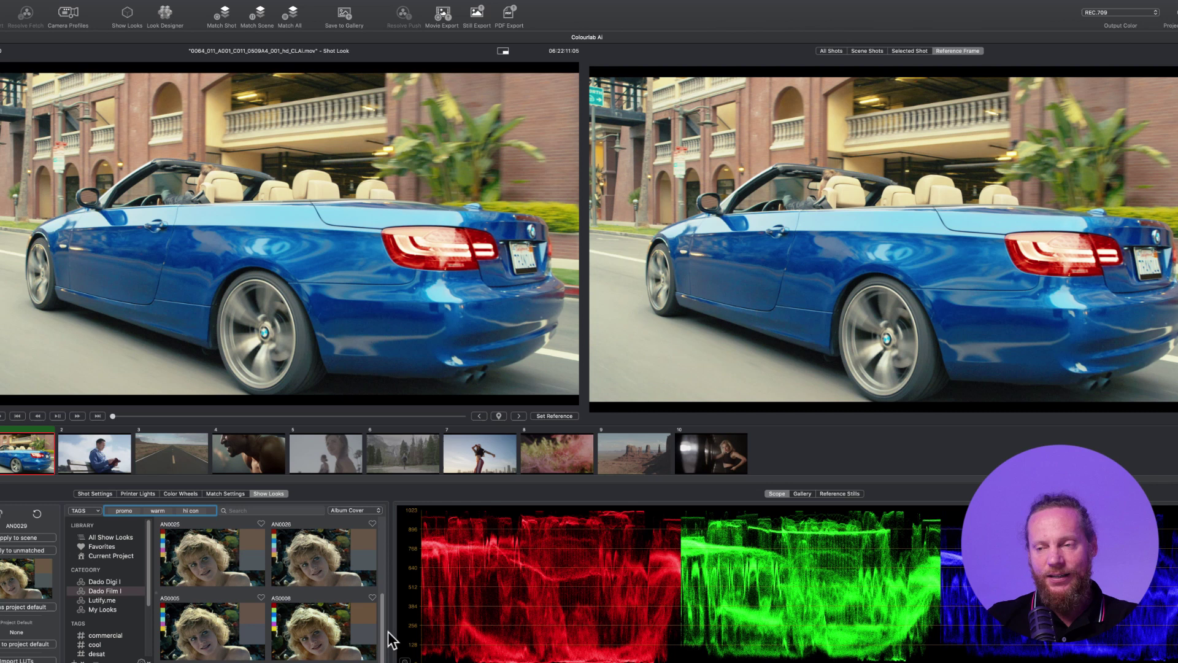
Preview the filtered looks AS0008, AN0026, AF0011 and AN0022 on the car shot, finishing on AN0017
scroll(382, 632, up, 5)
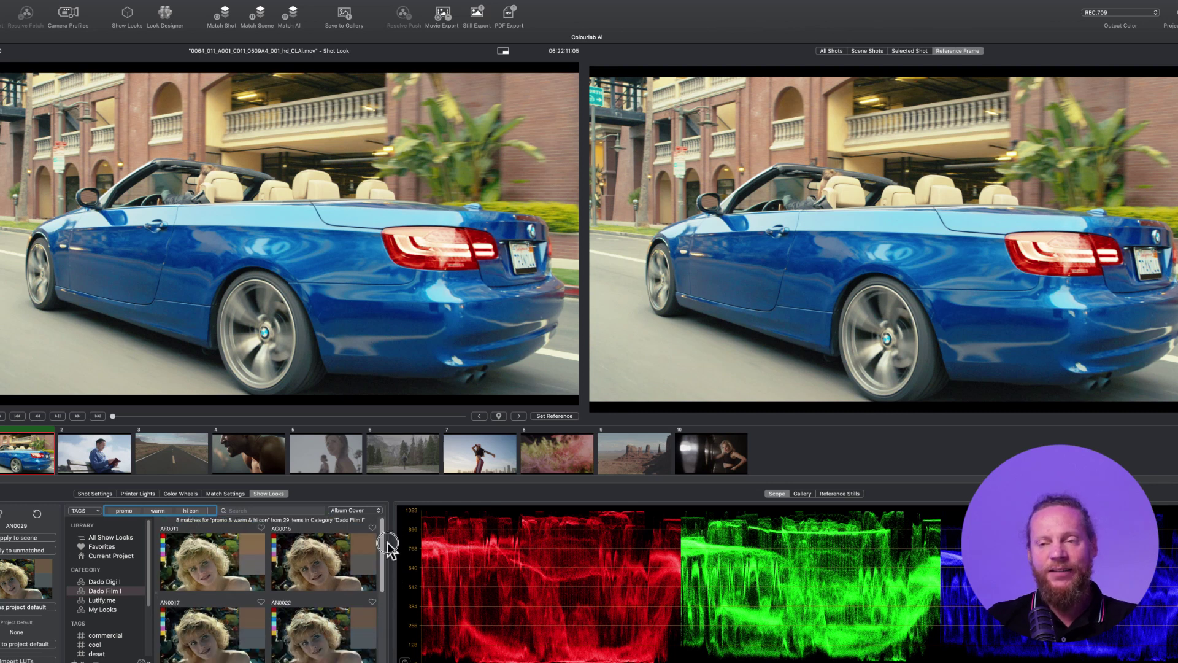
scroll(381, 632, down, 5)
click(325, 629)
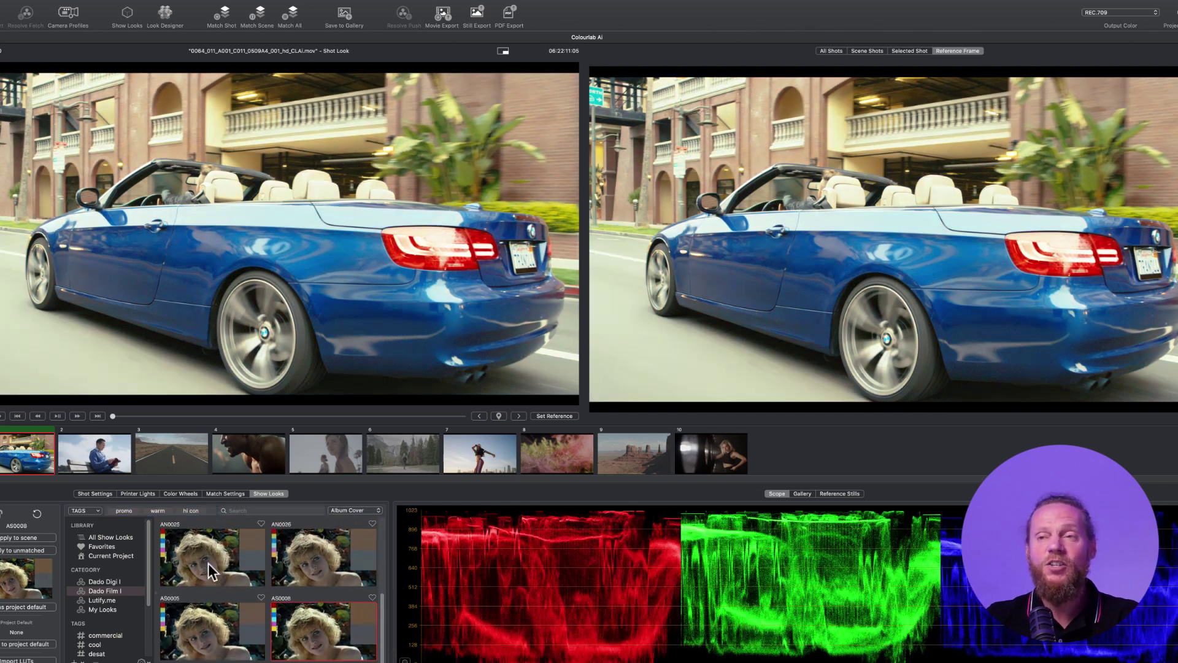
click(313, 562)
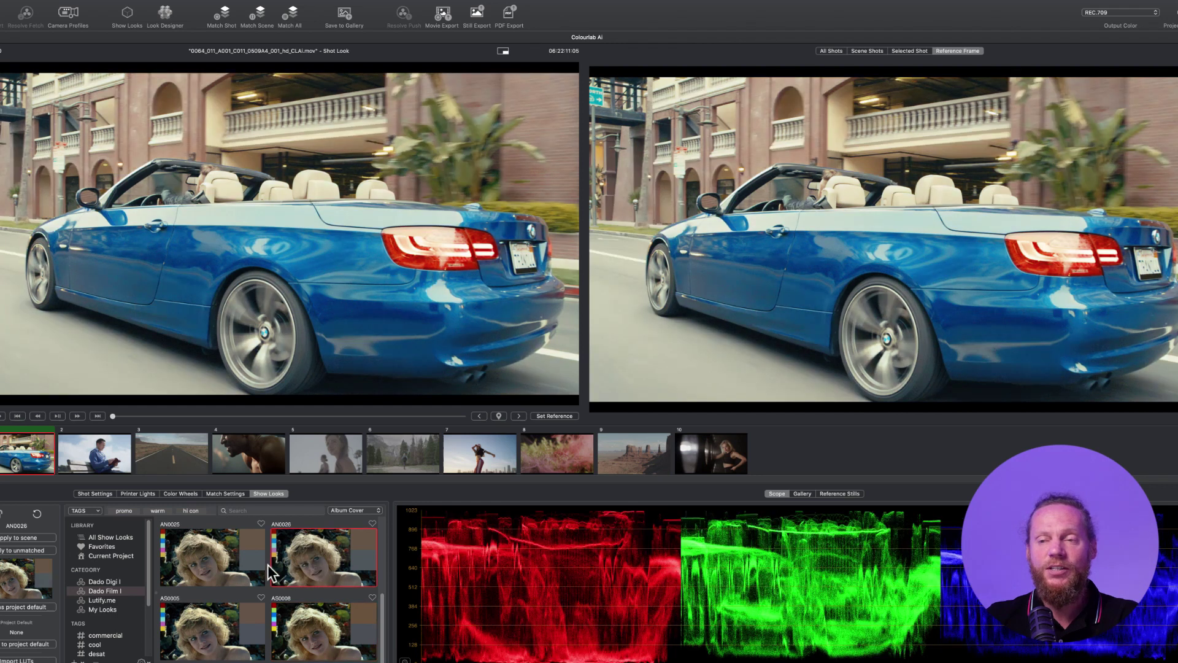
click(220, 560)
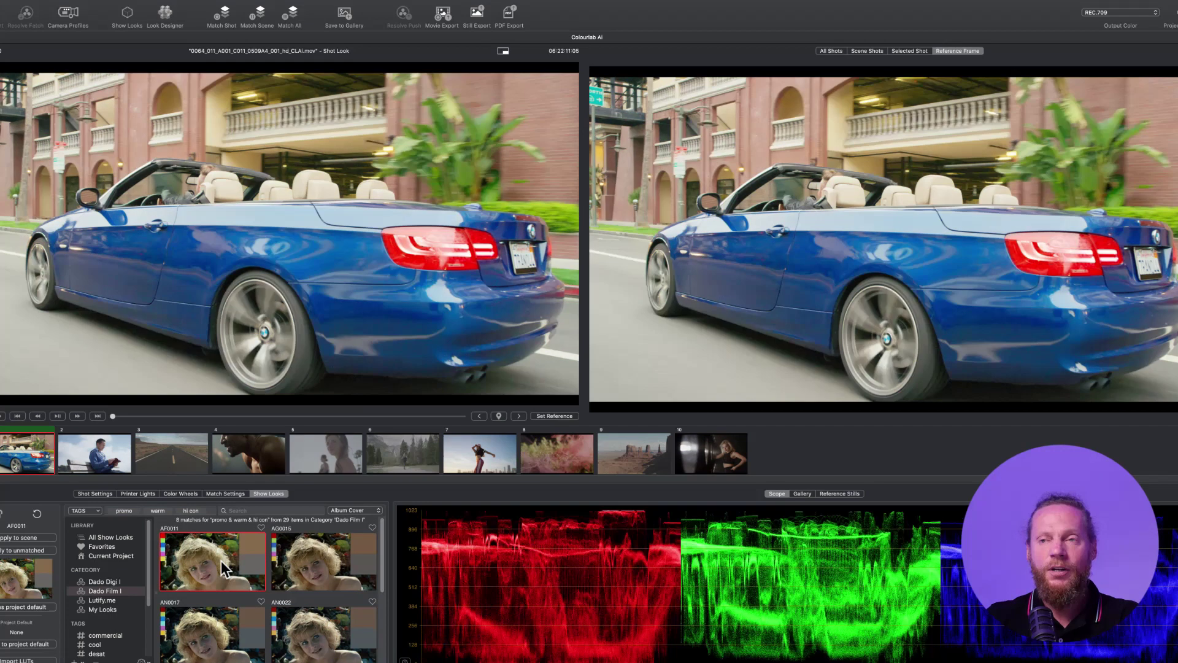
click(322, 556)
click(293, 641)
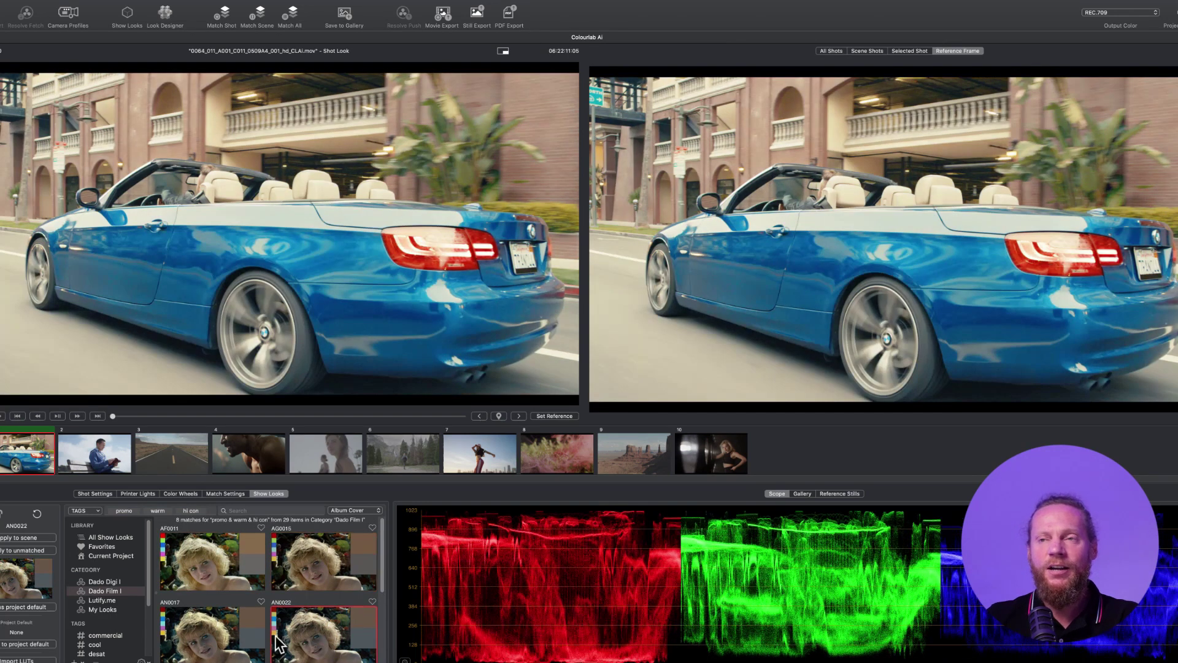
click(208, 641)
scroll(215, 631, down, 1)
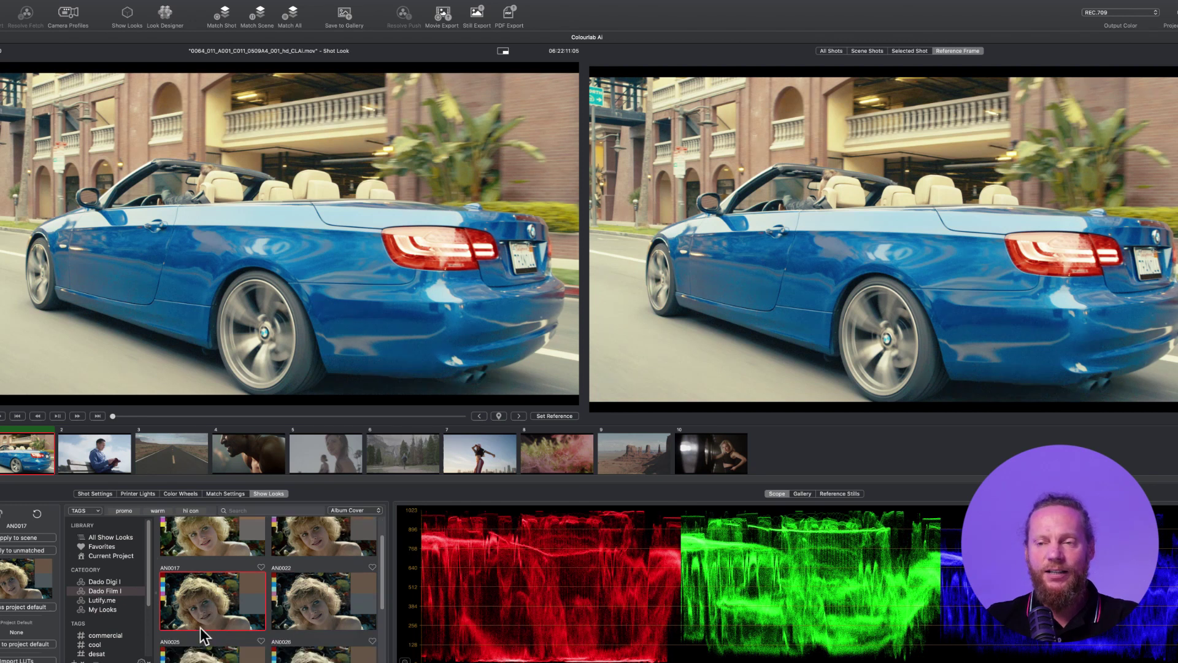
mouse_move(201, 613)
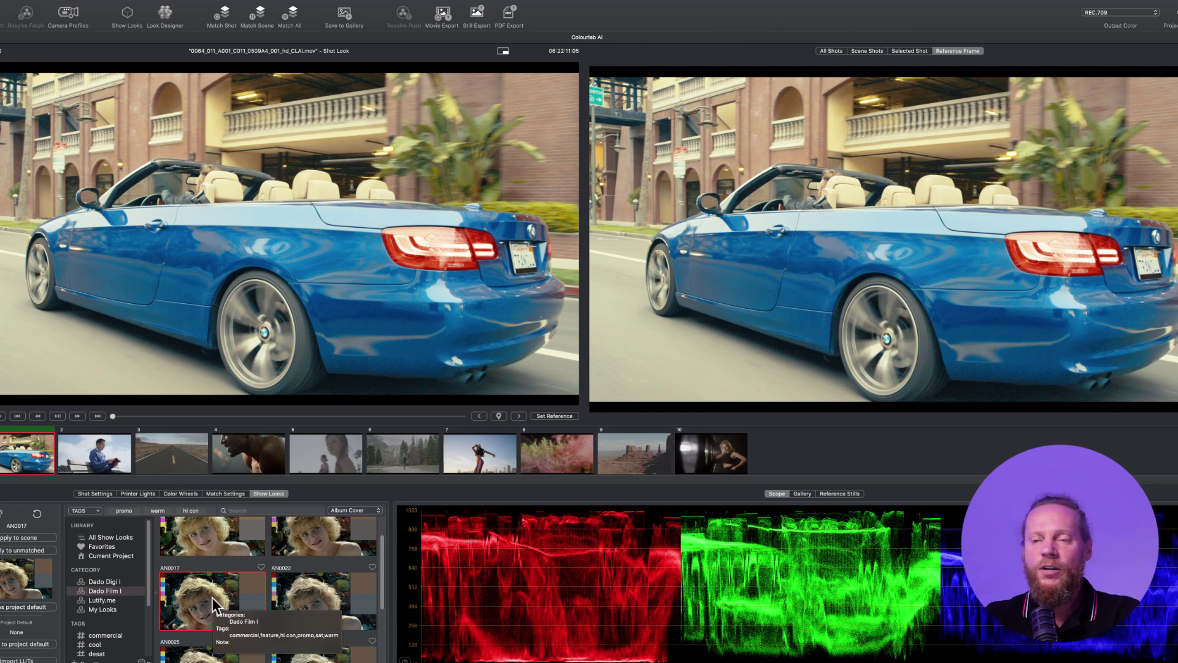
Choose Edit with Look Designer for look AN0017 from its right-click menu
right_click(212, 598)
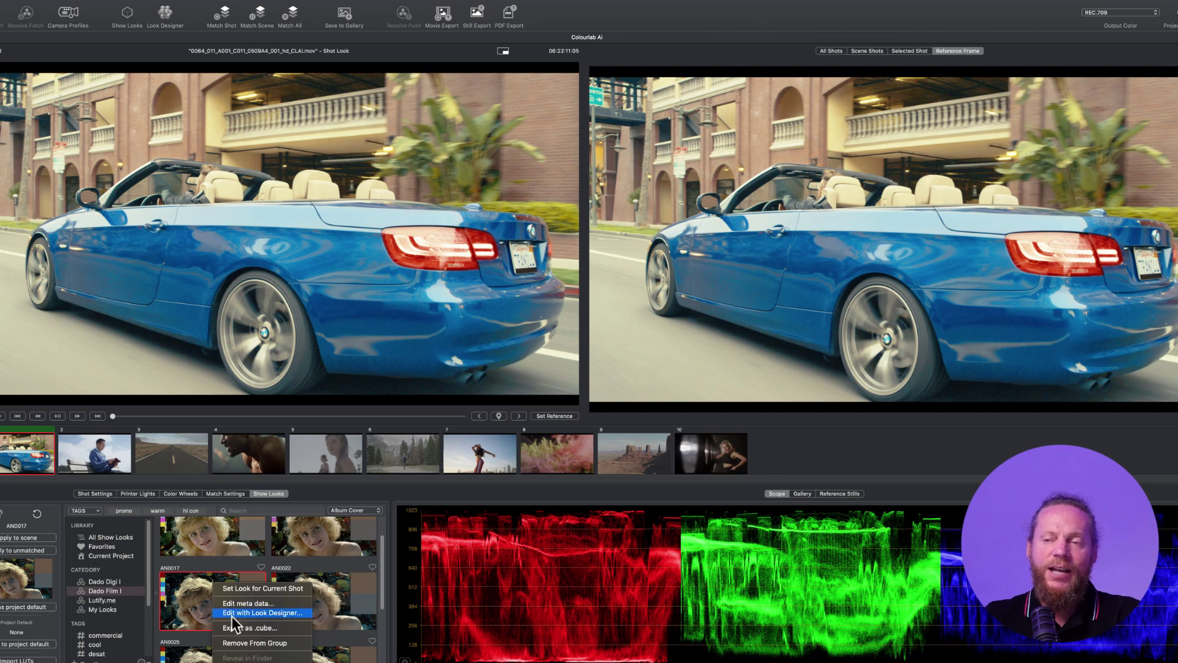
click(233, 612)
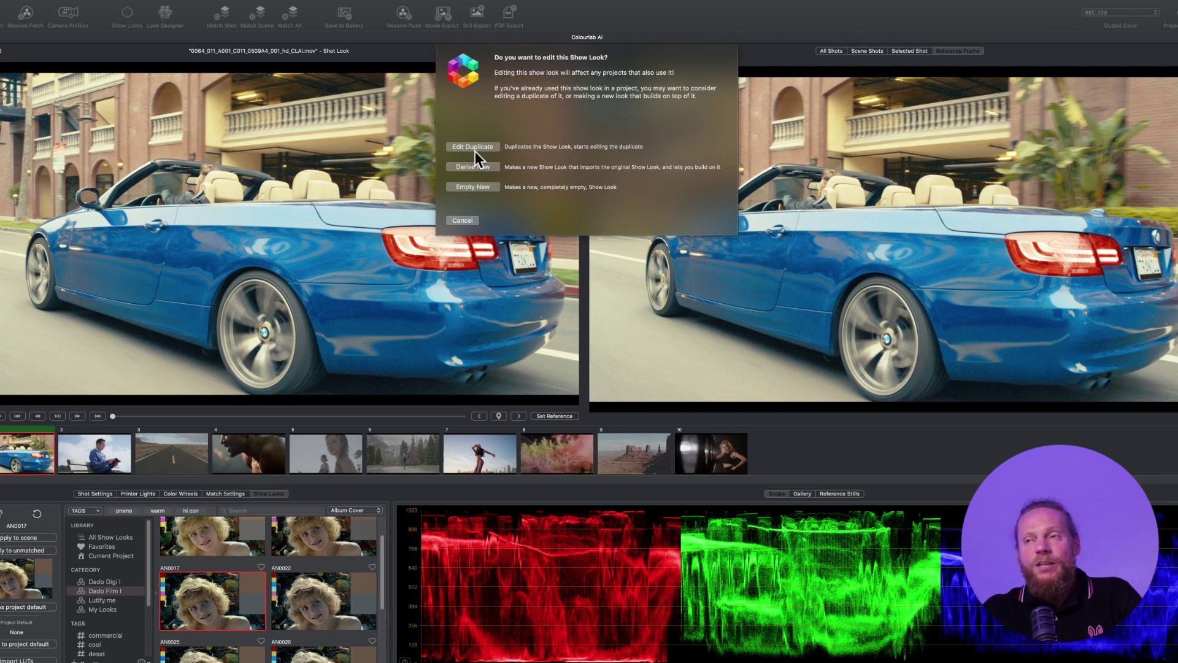
Duplicate AN0017, lower its level to 0.851, and keep AGFA XT125 after trying Fuji Eterna Vivid
click(475, 149)
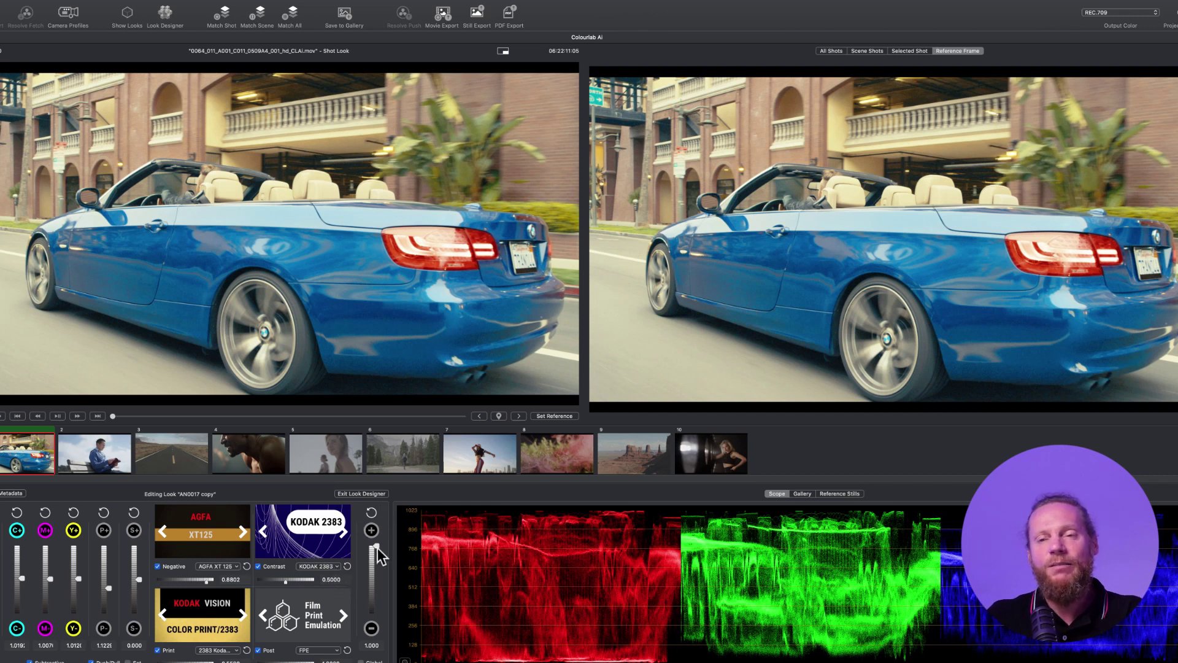
drag(376, 548, 378, 551)
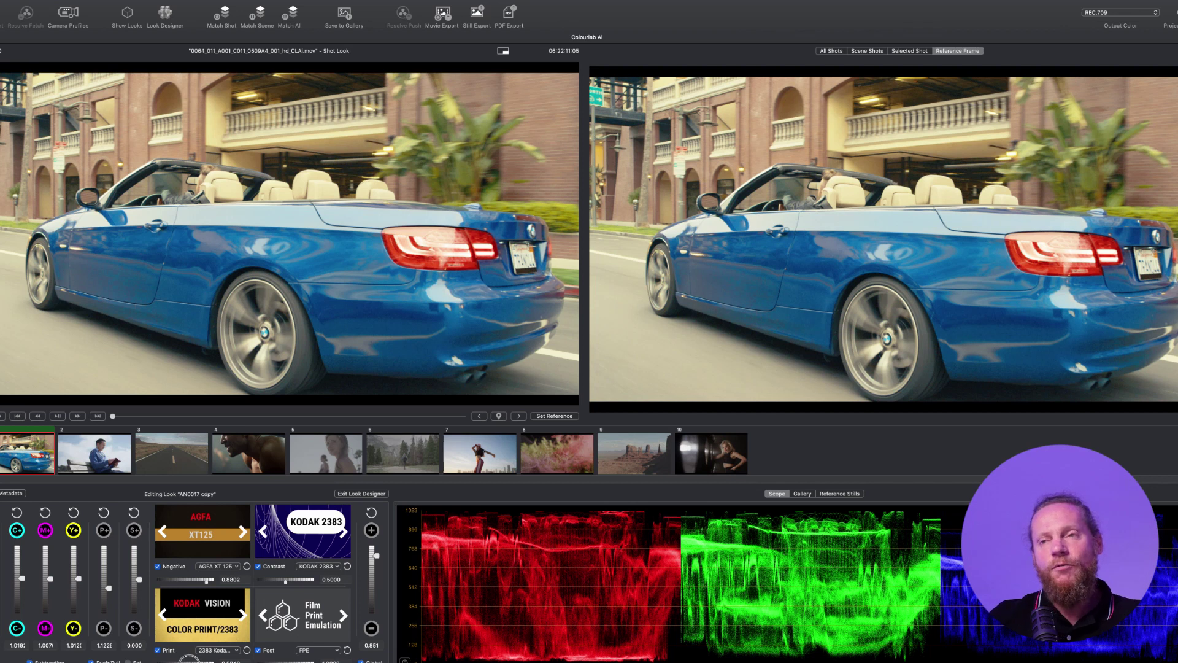
scroll(189, 658, up, 5)
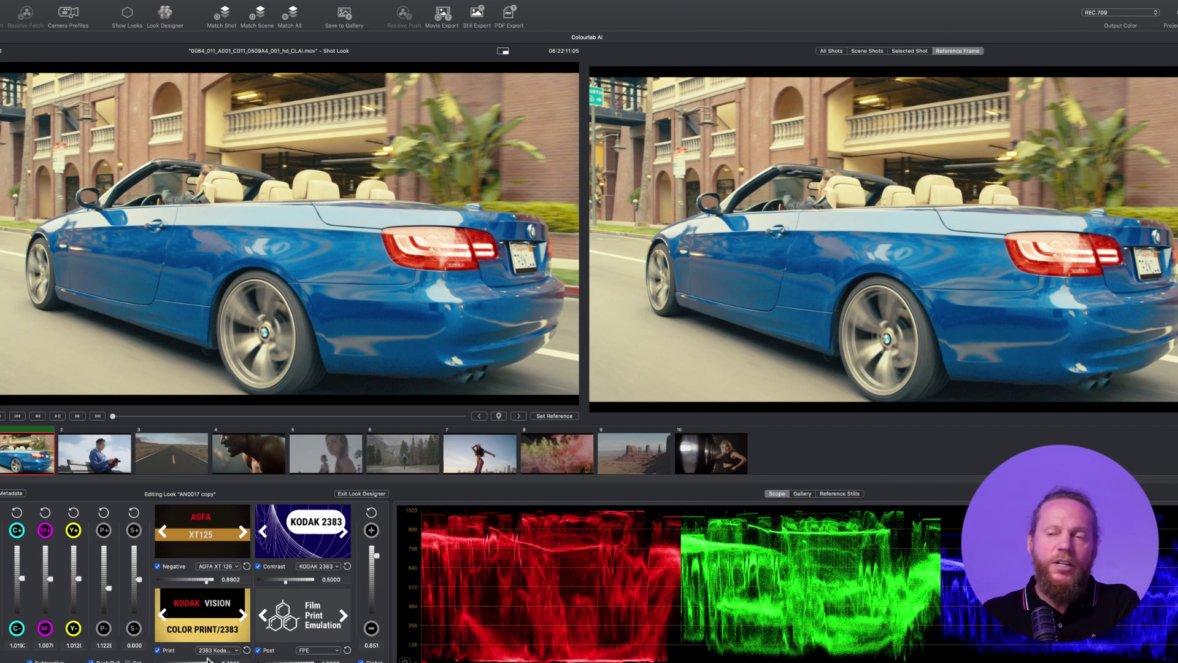
click(243, 531)
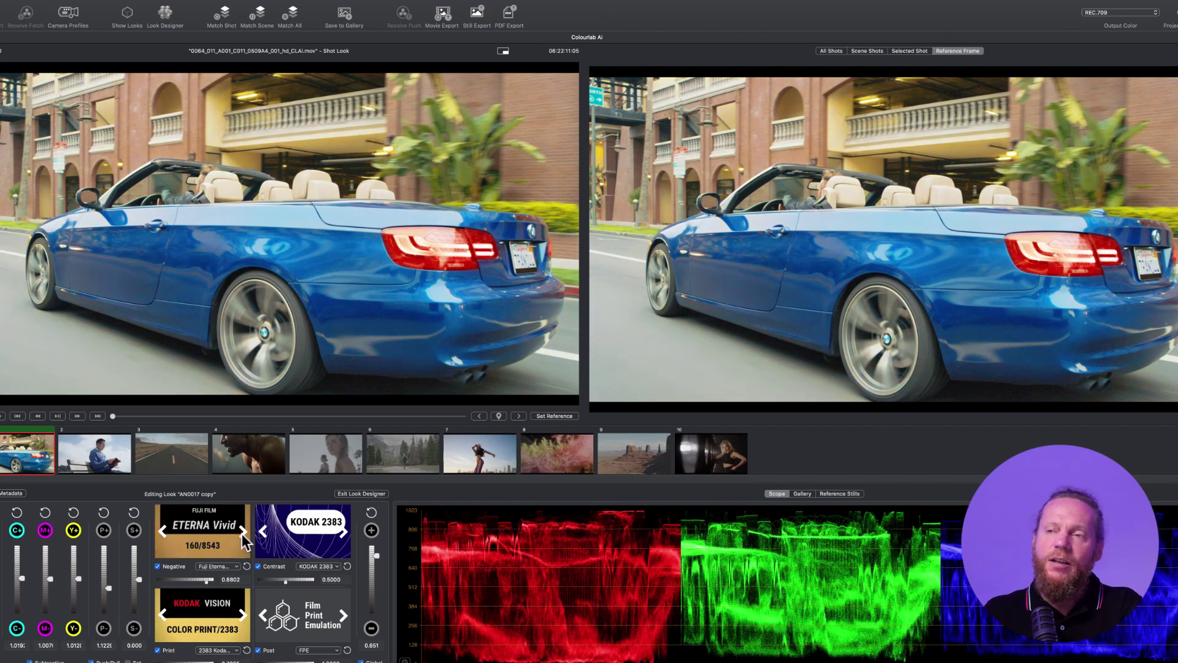
click(163, 532)
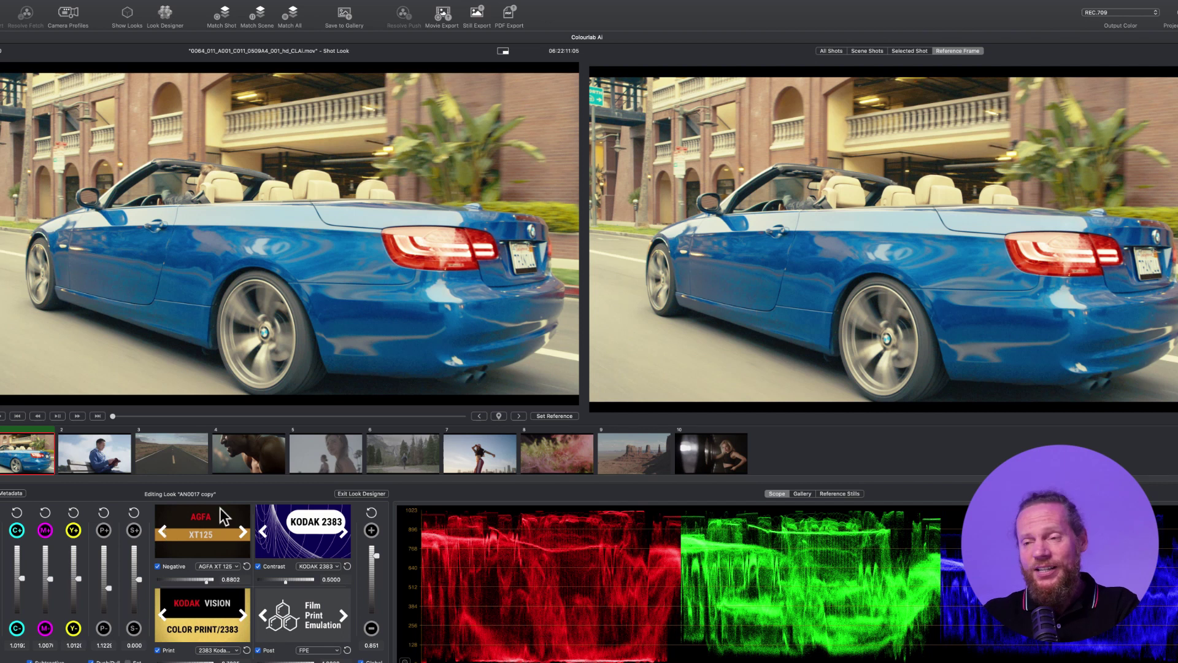
Exit the Look Designer and save the look as 'Promo 2'
click(358, 492)
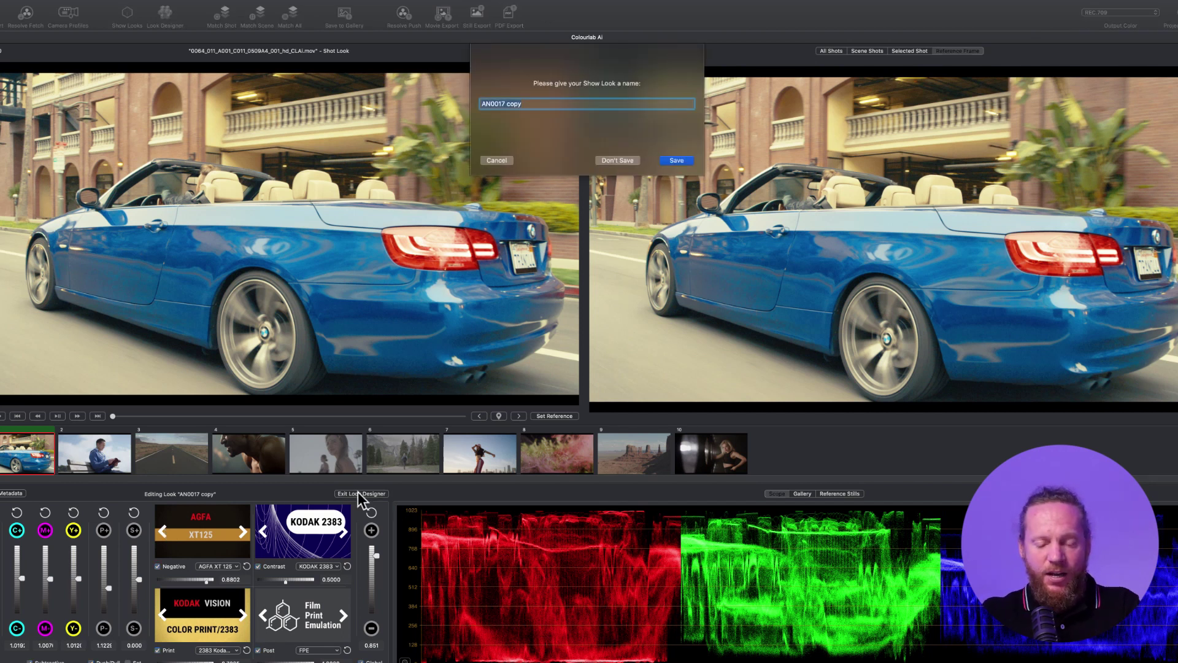
text(Promo)
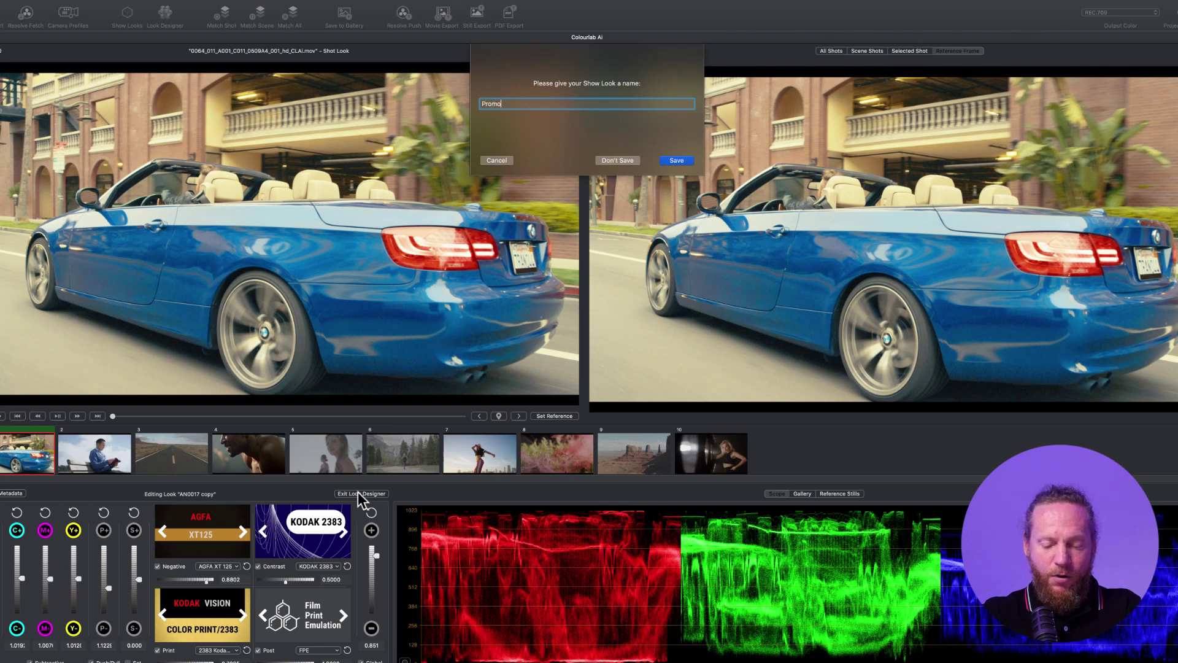
text( 2)
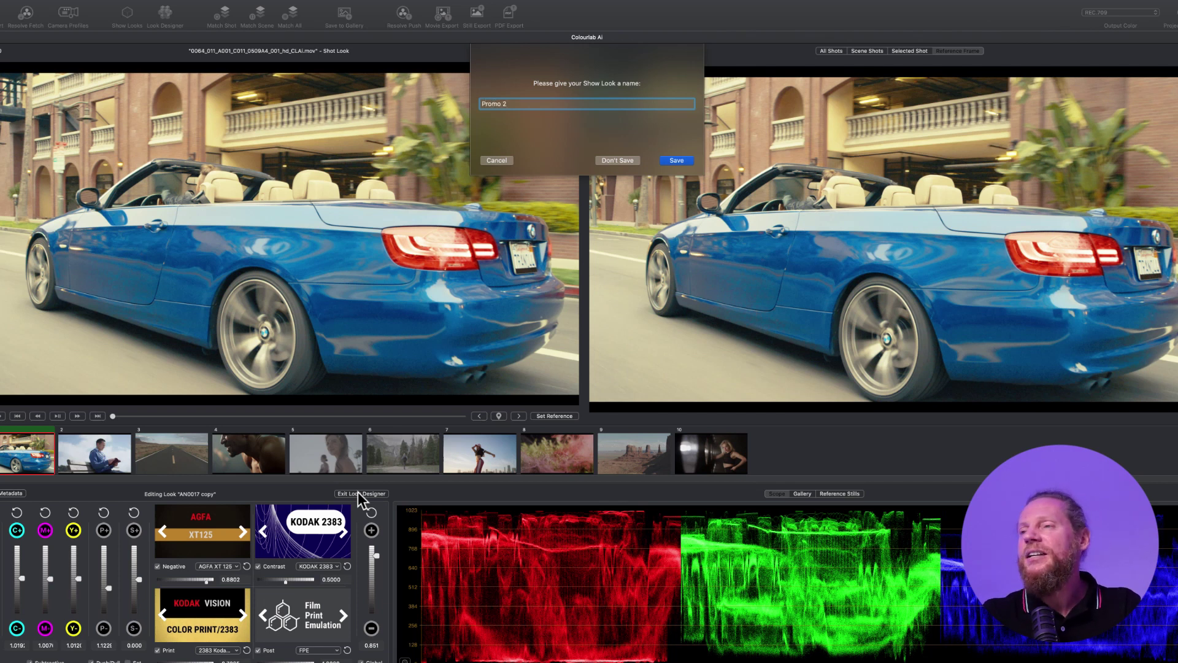
key(Return)
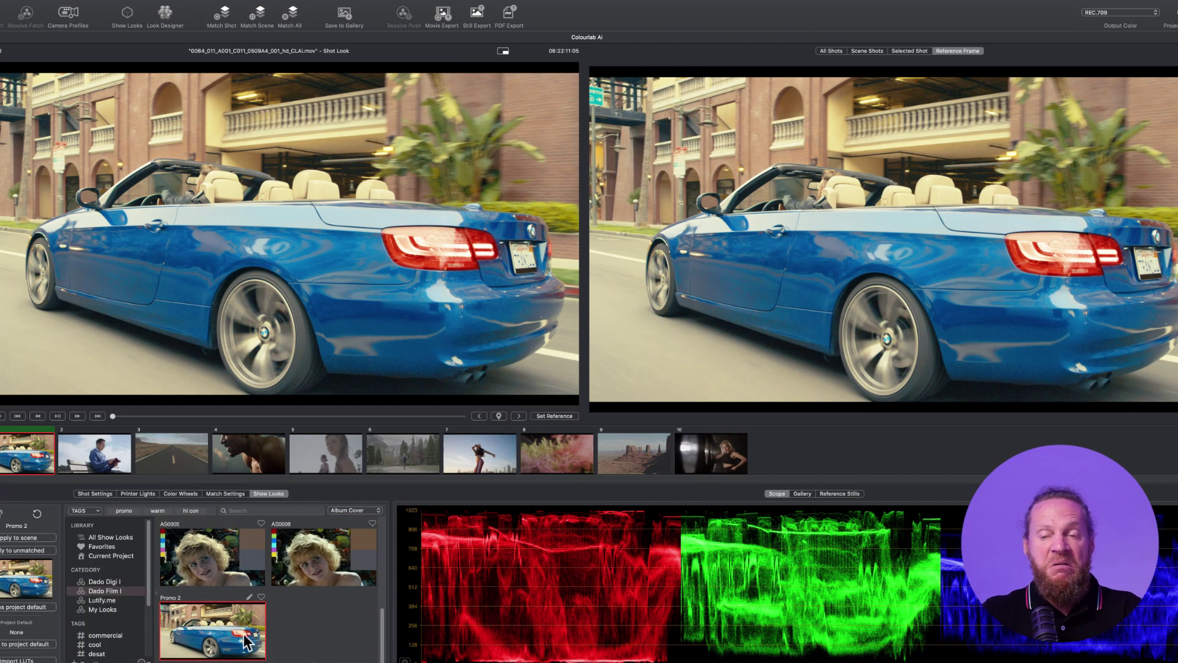
right_click(199, 632)
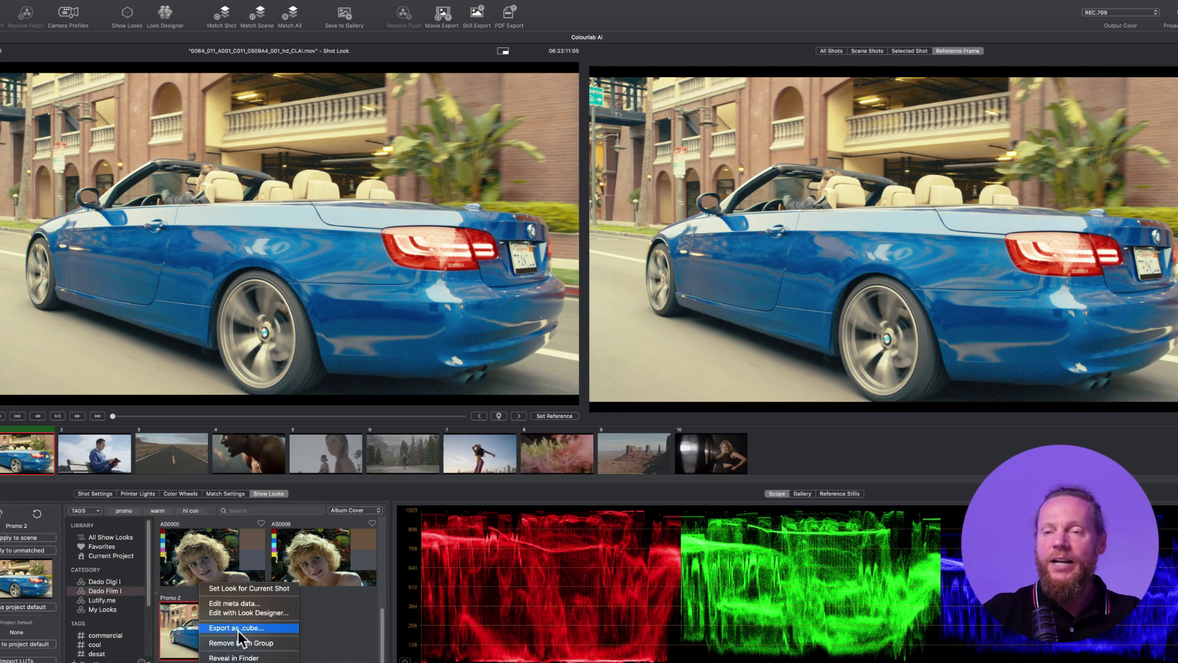
click(24, 459)
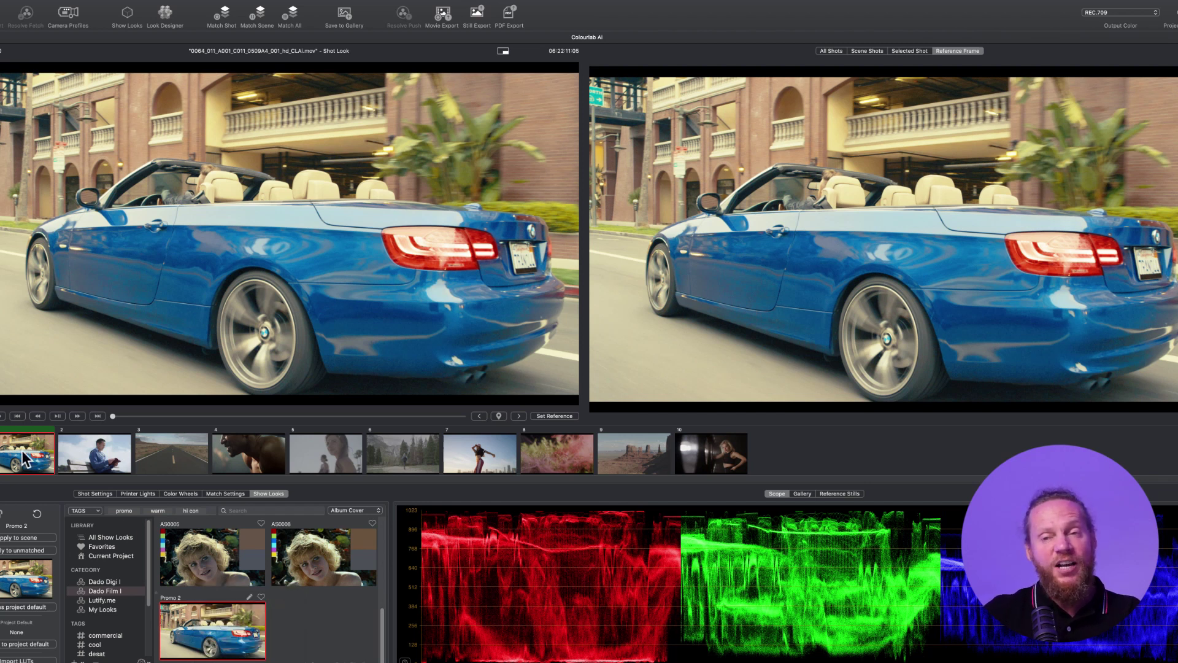
right_click(23, 459)
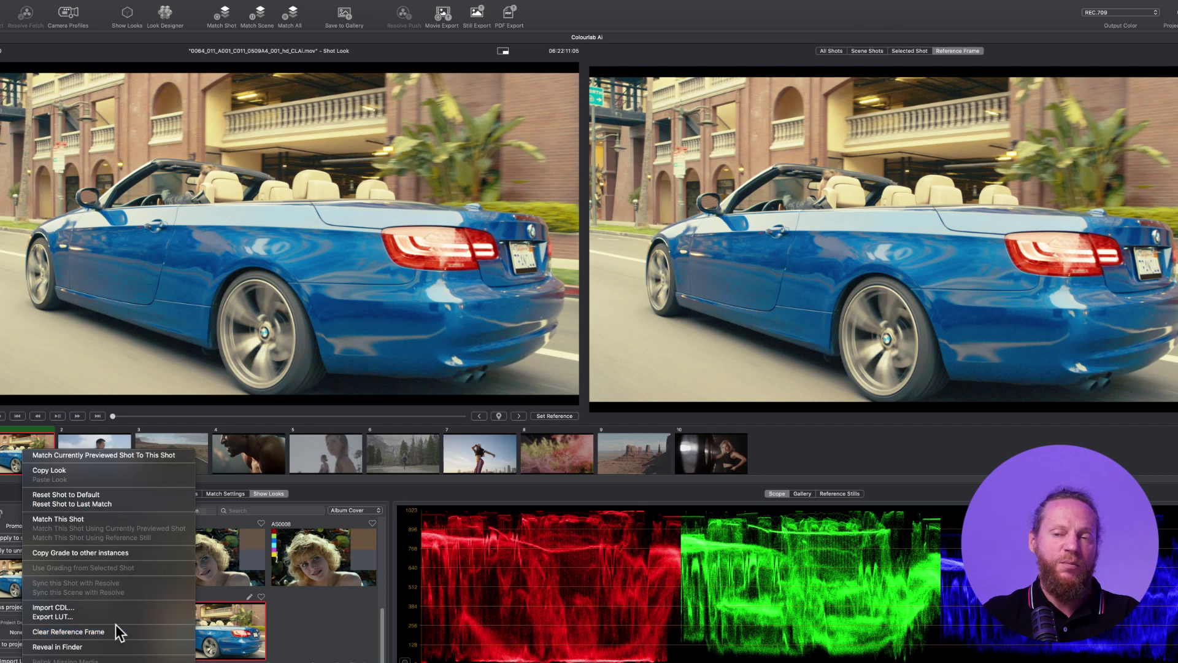
click(4, 457)
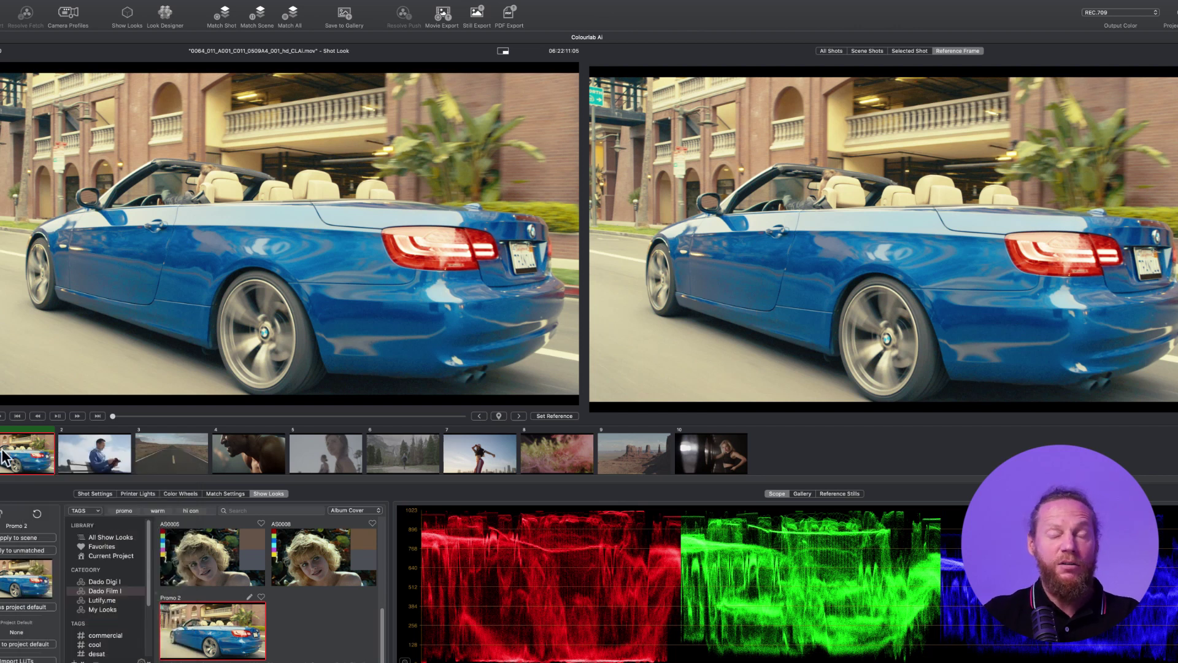